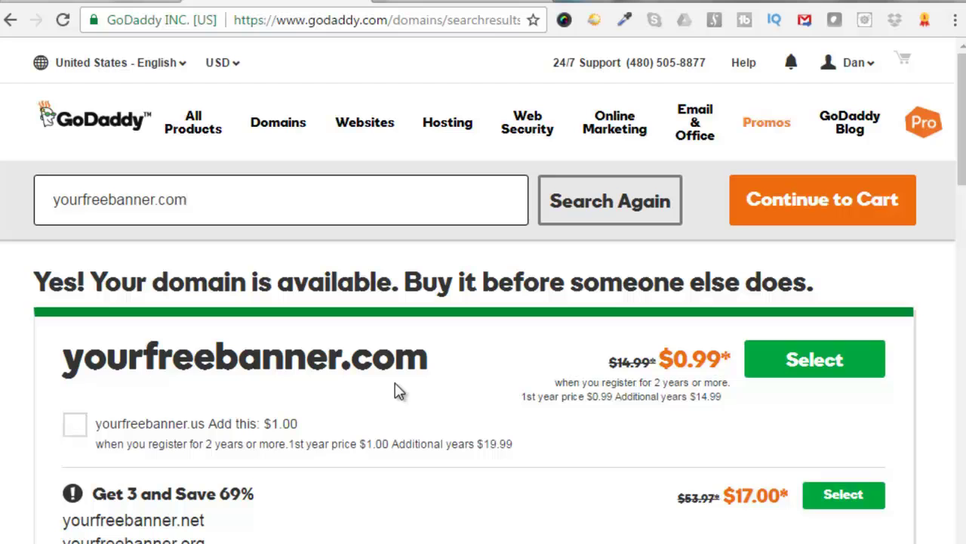
# In Gmail, open GoDaddy's 20%-off email for yourfreebanner.com and scroll to its promo code.
pyautogui.click(77, 6)
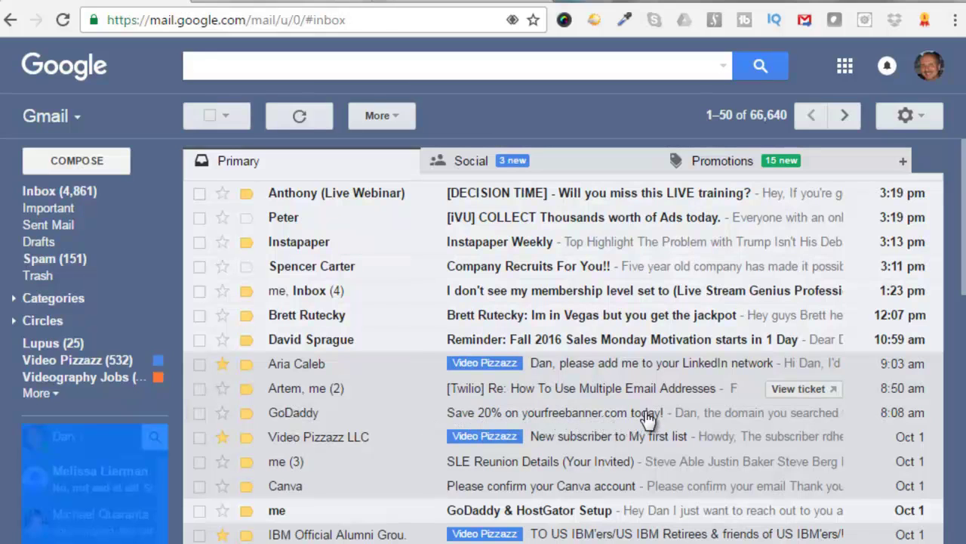
pyautogui.click(591, 411)
pyautogui.scroll(-3, 673, 431)
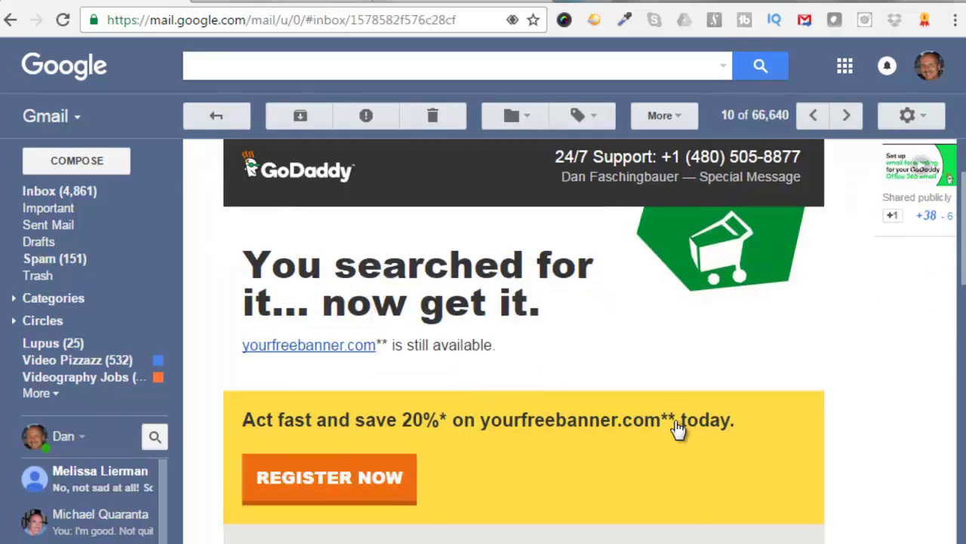
pyautogui.scroll(-4, 677, 429)
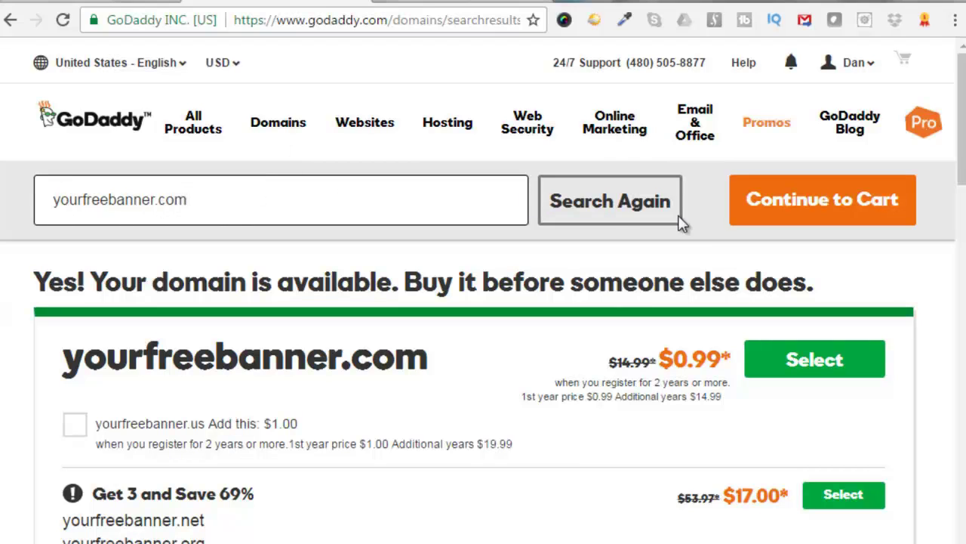
# Rerun the domain search and select yourfreebanner.com, leaving 1 domain selected.
pyautogui.click(594, 213)
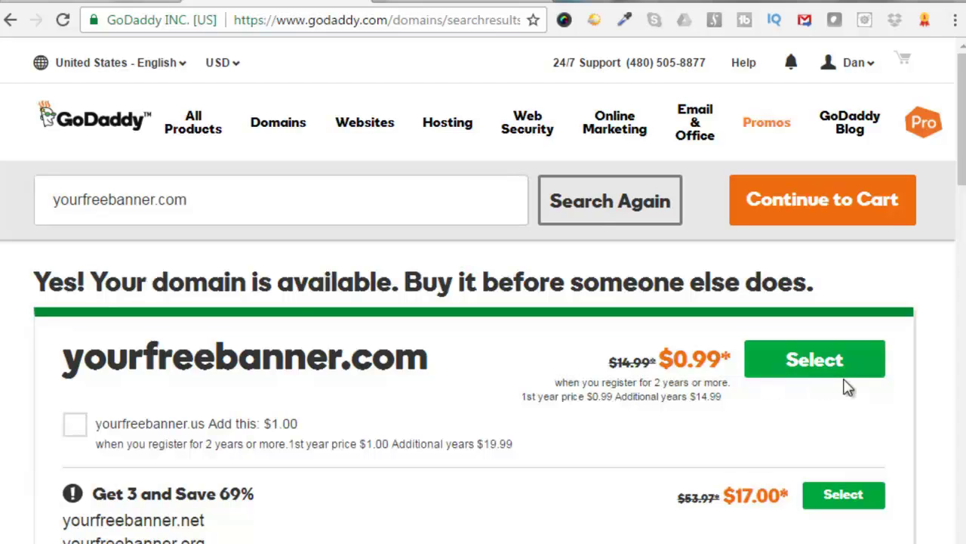
pyautogui.click(801, 356)
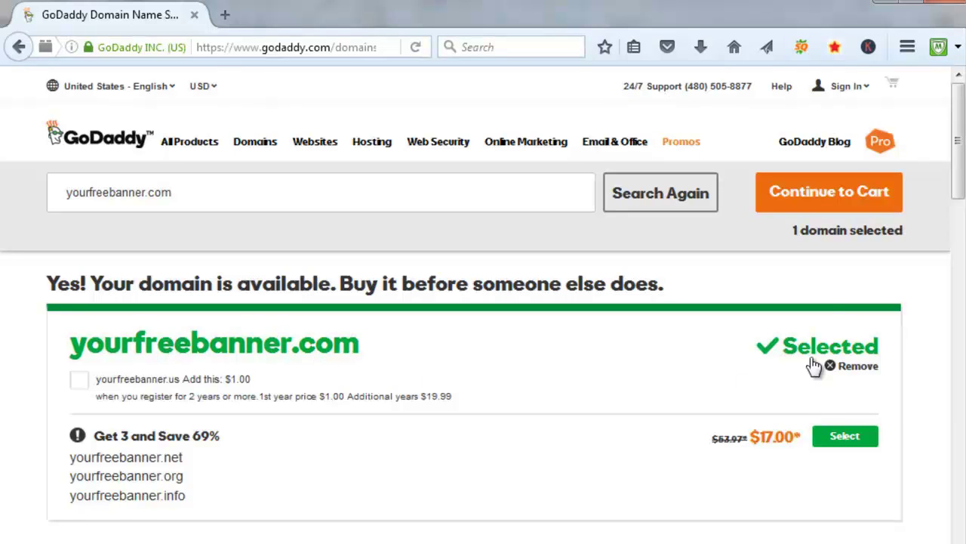
# Continue to the add-ons page and review the Website Builder, hosting and email offers, leaving them at No Thanks.
pyautogui.click(805, 195)
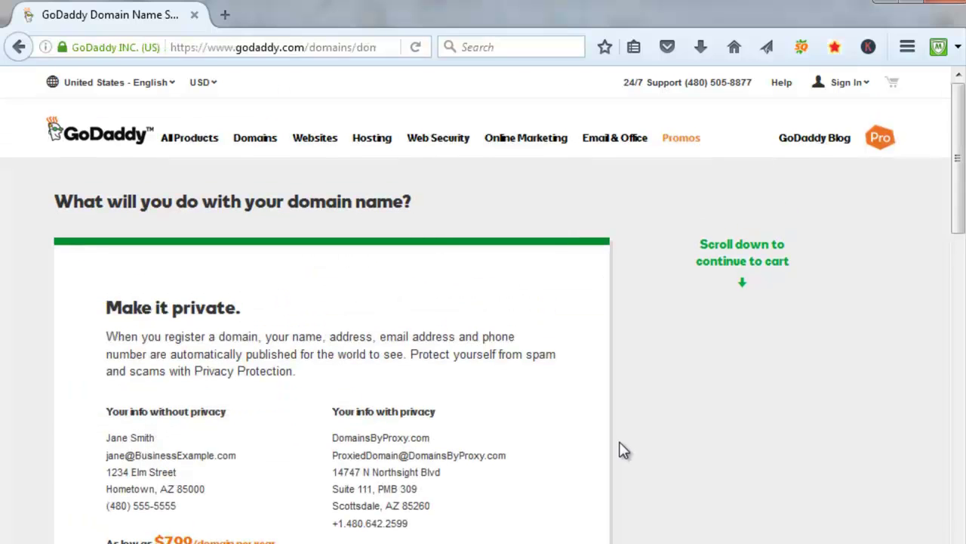
pyautogui.scroll(-2, 621, 450)
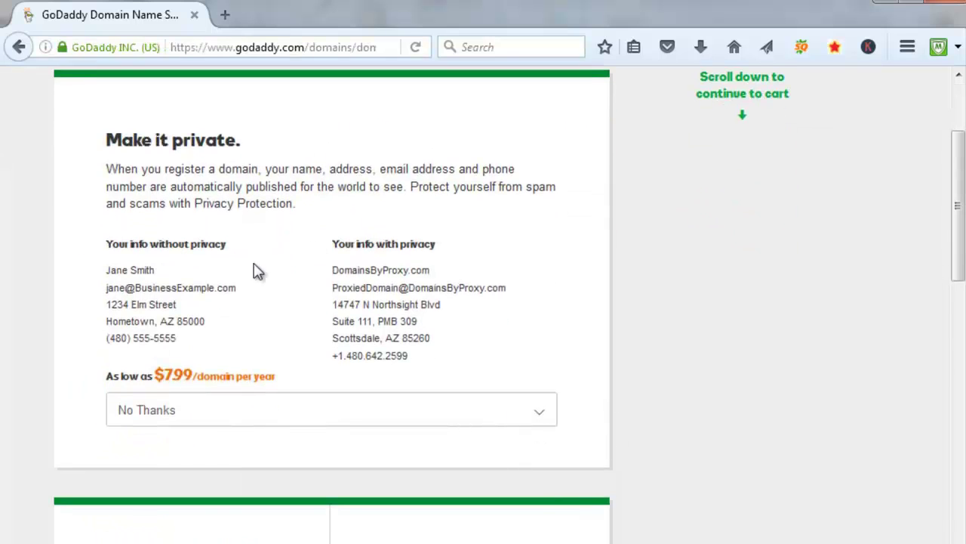
pyautogui.scroll(-4, 170, 321)
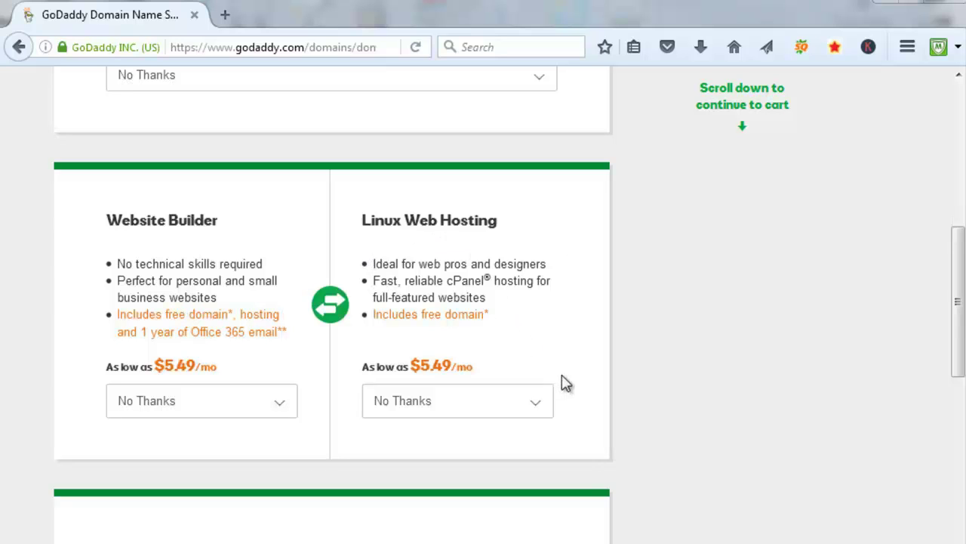
pyautogui.scroll(-4, 229, 306)
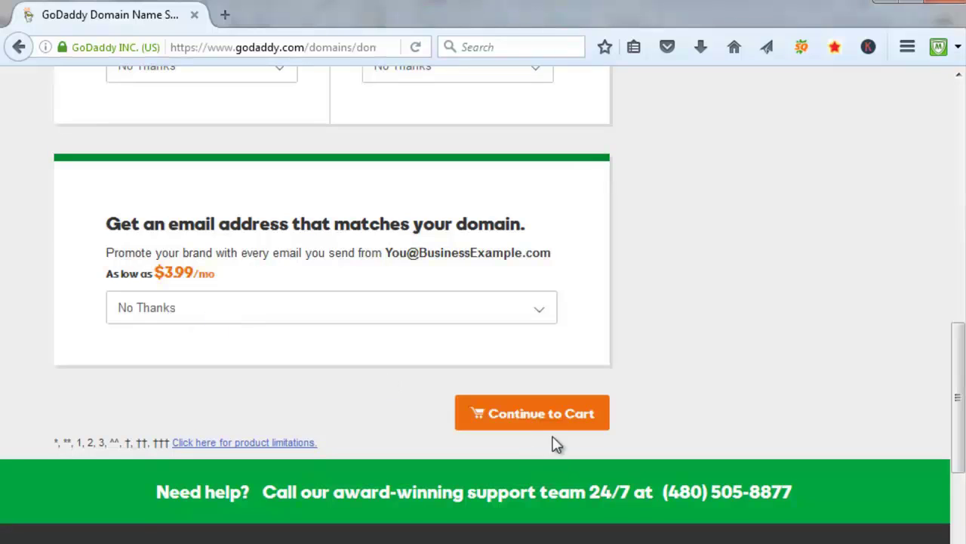
# Skip the add-ons and free email offer to reach the cart: yourfreebanner.com, 2 years, $16.34 total.
pyautogui.click(522, 424)
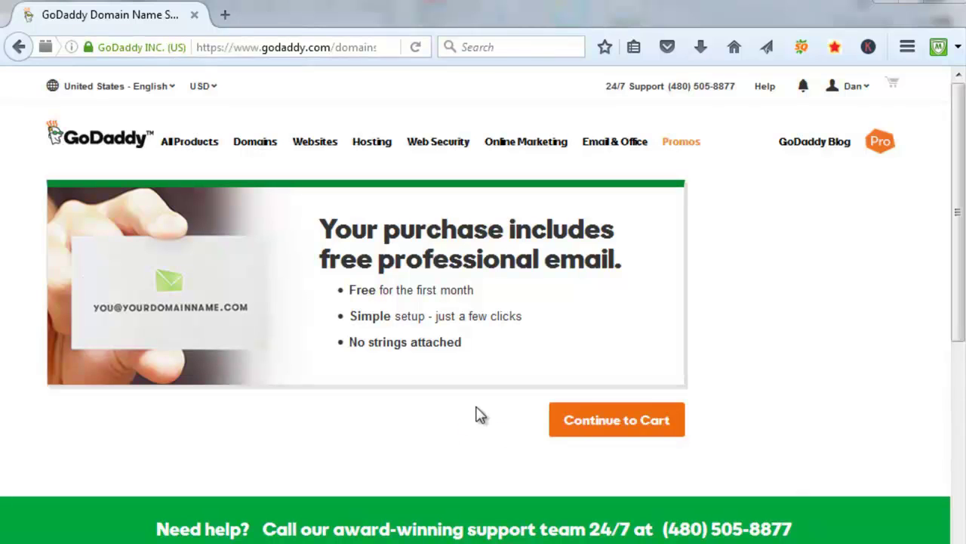
pyautogui.click(594, 421)
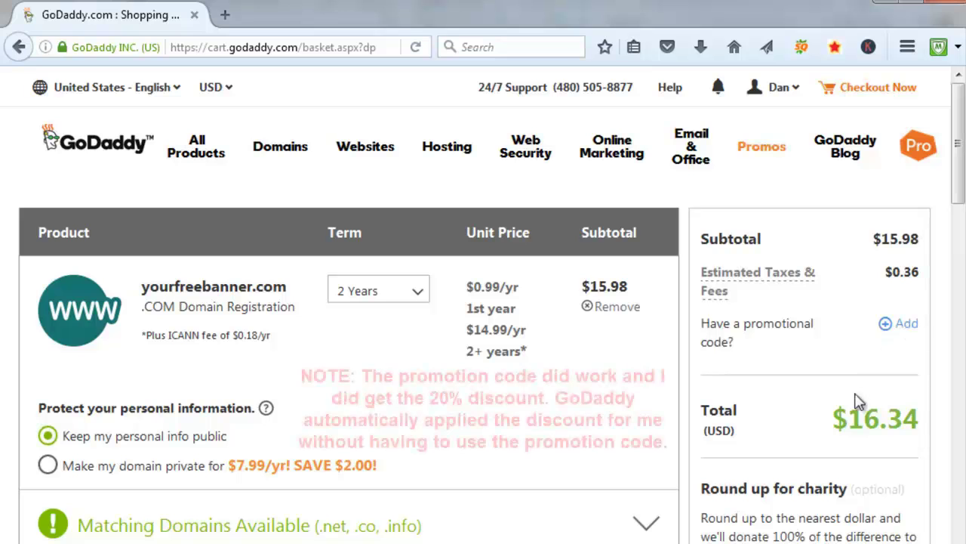
# Paste the emailed promo code into the cart's promotional code field and apply it.
pyautogui.click(906, 324)
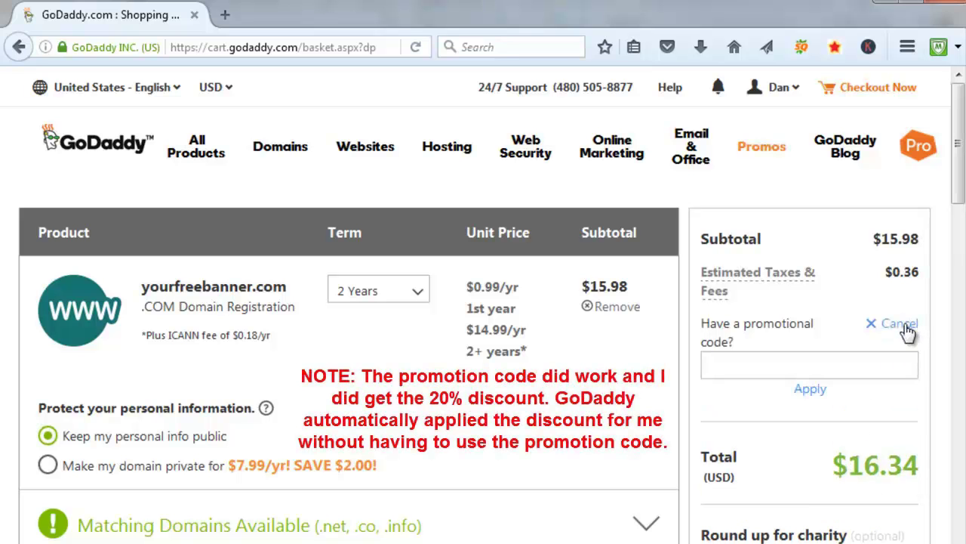
pyautogui.click(737, 367)
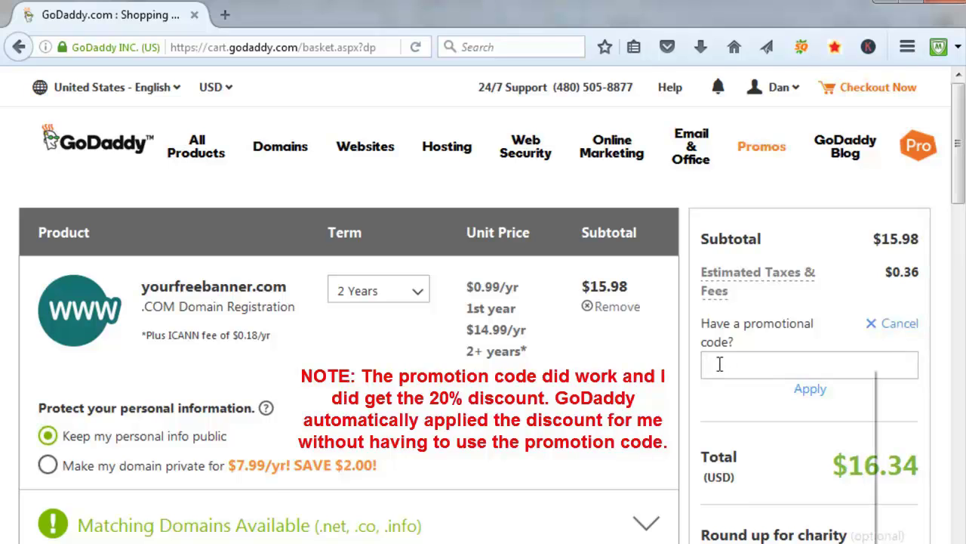
pyautogui.rightClick(719, 365)
pyautogui.click(815, 445)
pyautogui.click(812, 392)
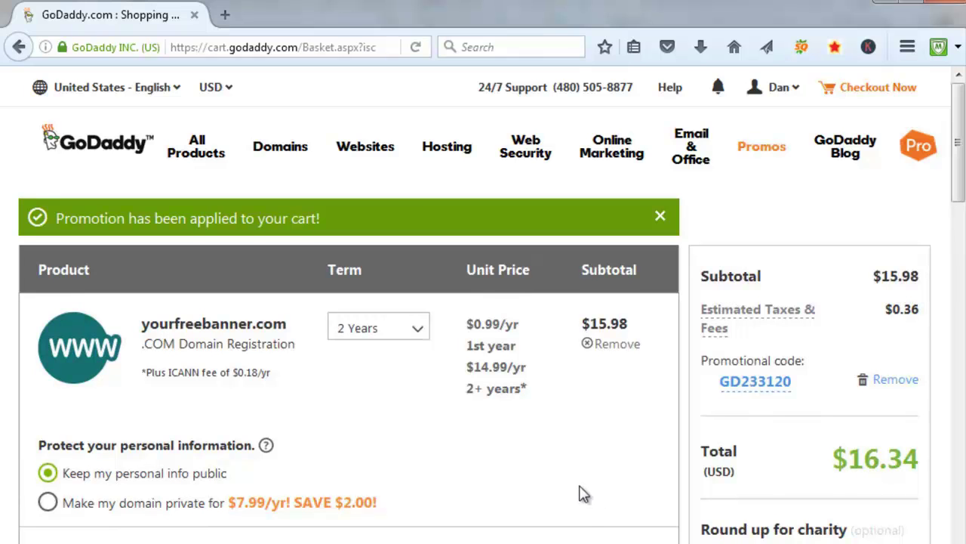
# Check out, agree to the terms and place the $16.34 order, then view its receipt in Order History.
pyautogui.scroll(-5, 953, 254)
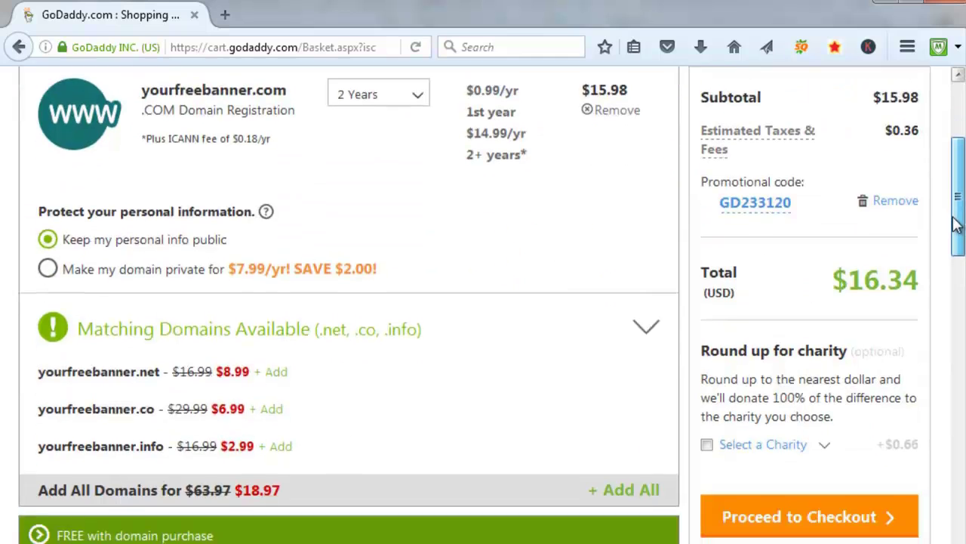
pyautogui.click(758, 521)
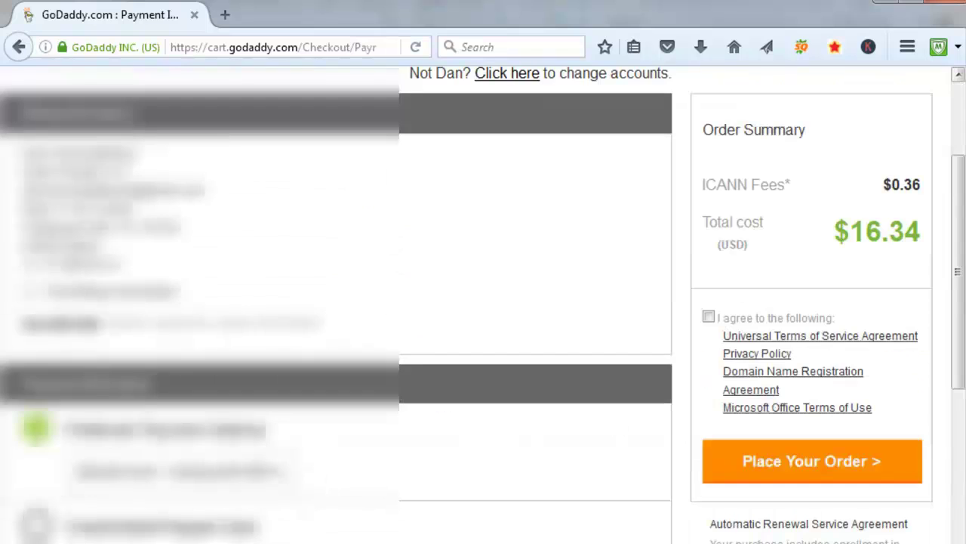
pyautogui.scroll(-1, 712, 277)
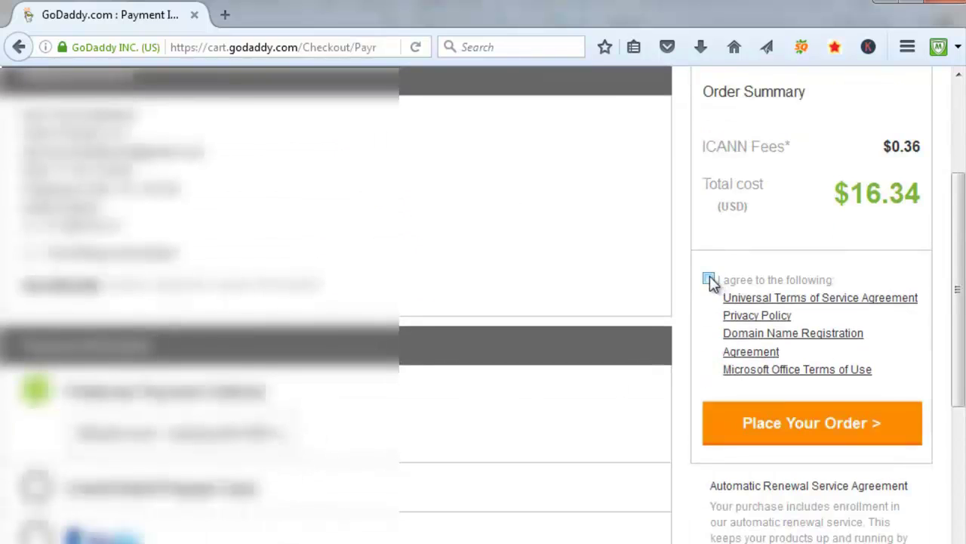
pyautogui.click(797, 426)
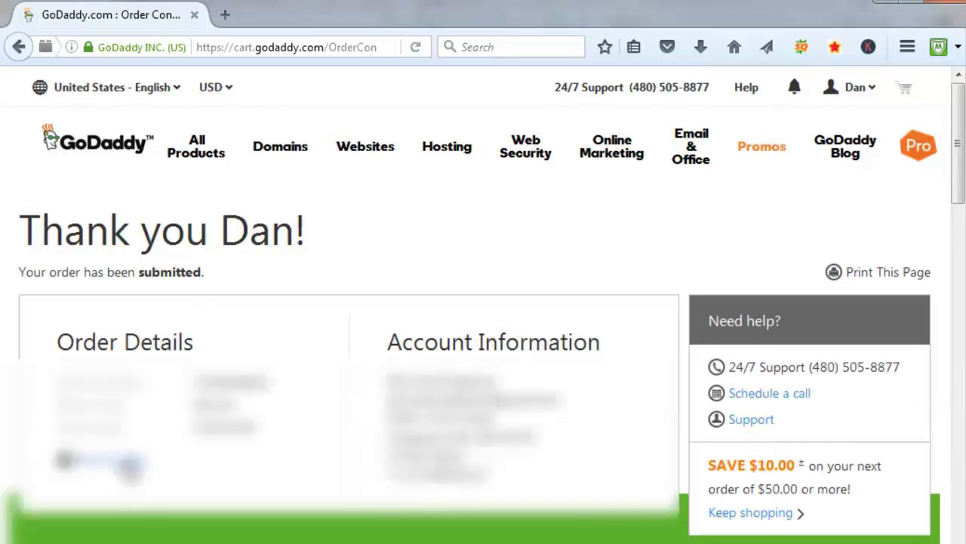
pyautogui.click(121, 462)
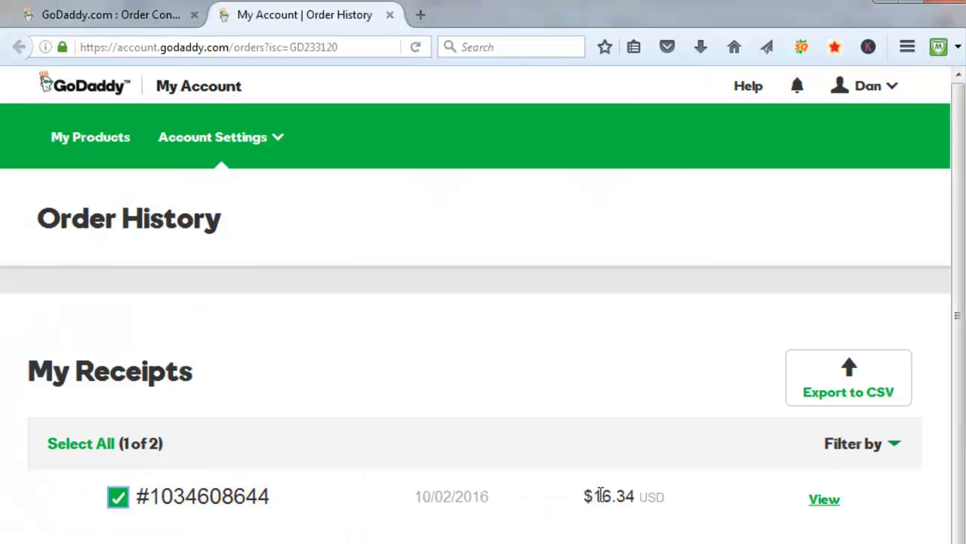
pyautogui.click(823, 501)
pyautogui.click(811, 194)
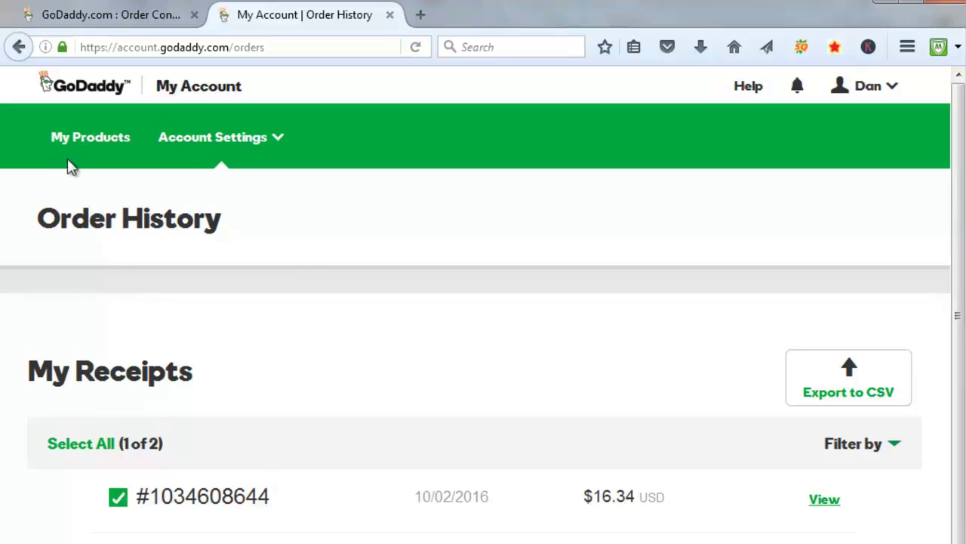
# Go to My Products and open the Domain Manager listing yourfreebanner.com.
pyautogui.click(84, 143)
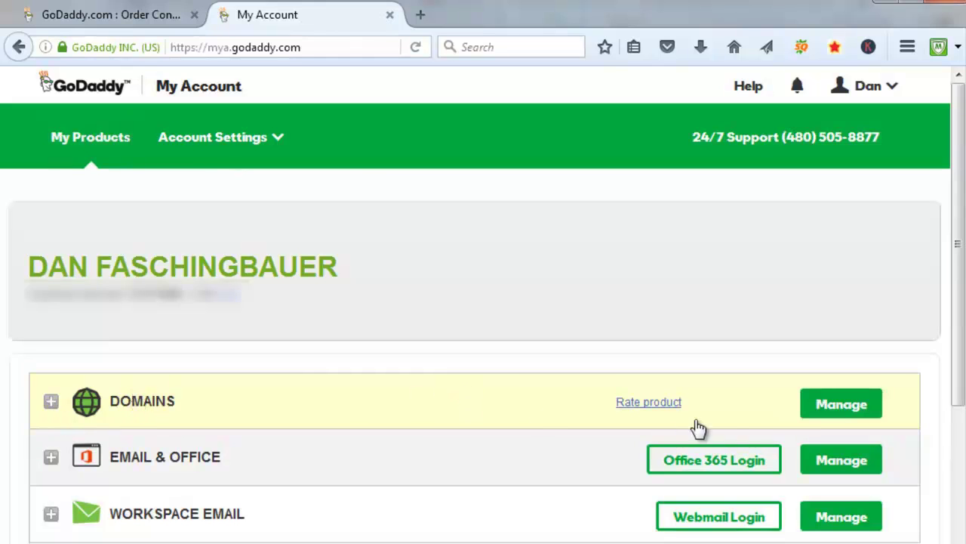
pyautogui.click(844, 408)
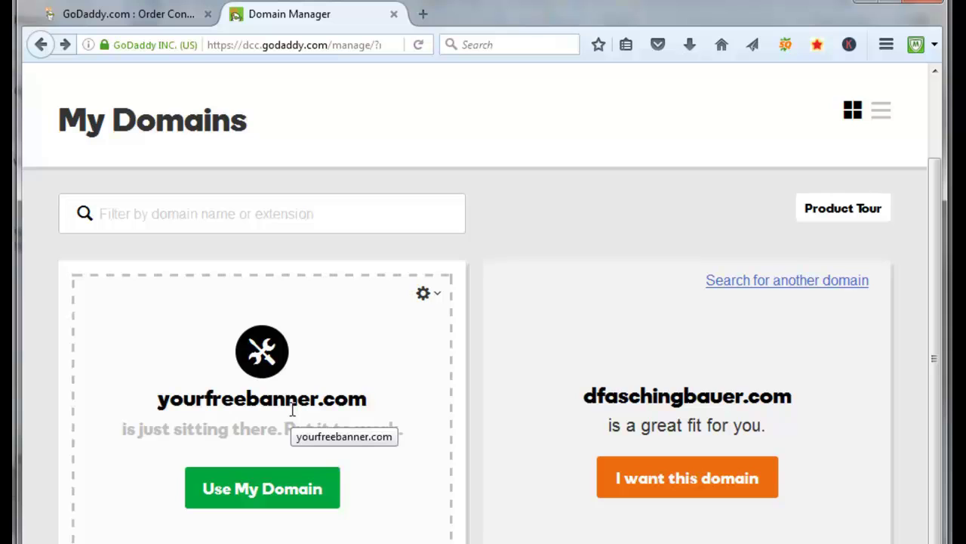
# Open Manage DNS for yourfreebanner.com and view its Records table with the A record @ → 52.206.112.104.
pyautogui.click(424, 296)
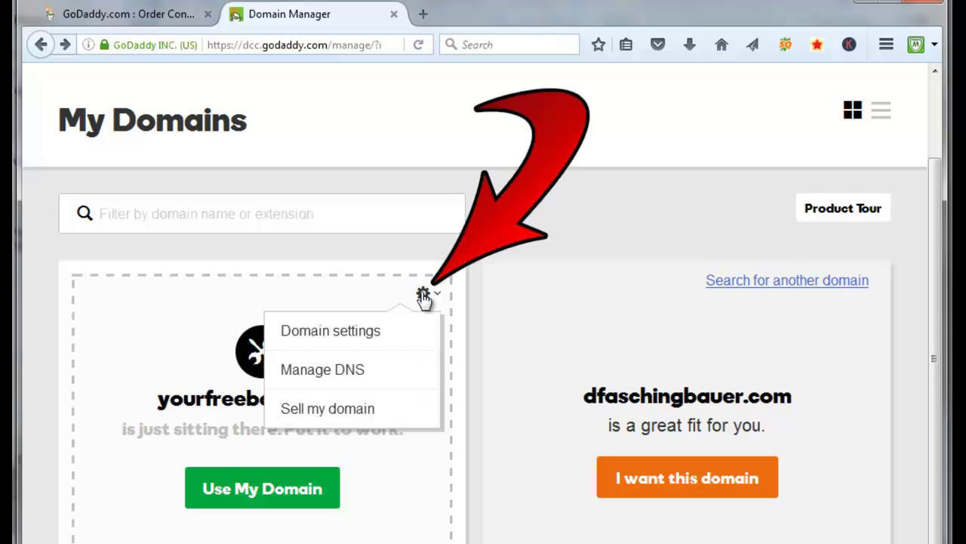
pyautogui.click(344, 375)
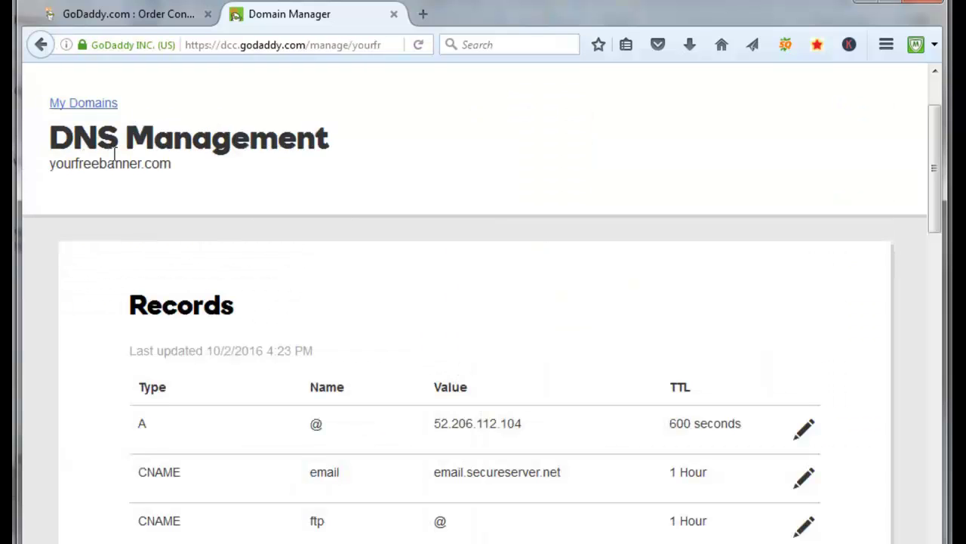
pyautogui.scroll(-3, 384, 267)
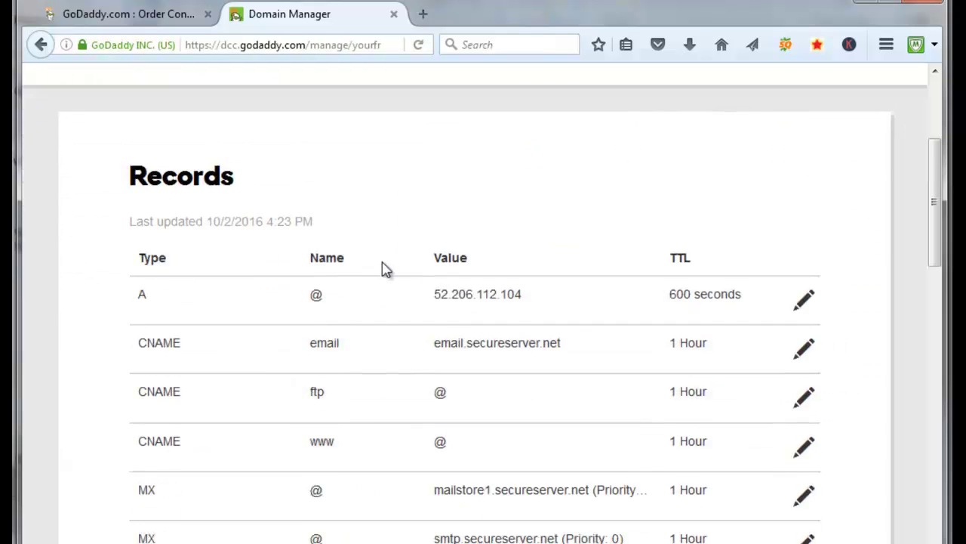
pyautogui.scroll(1, 355, 280)
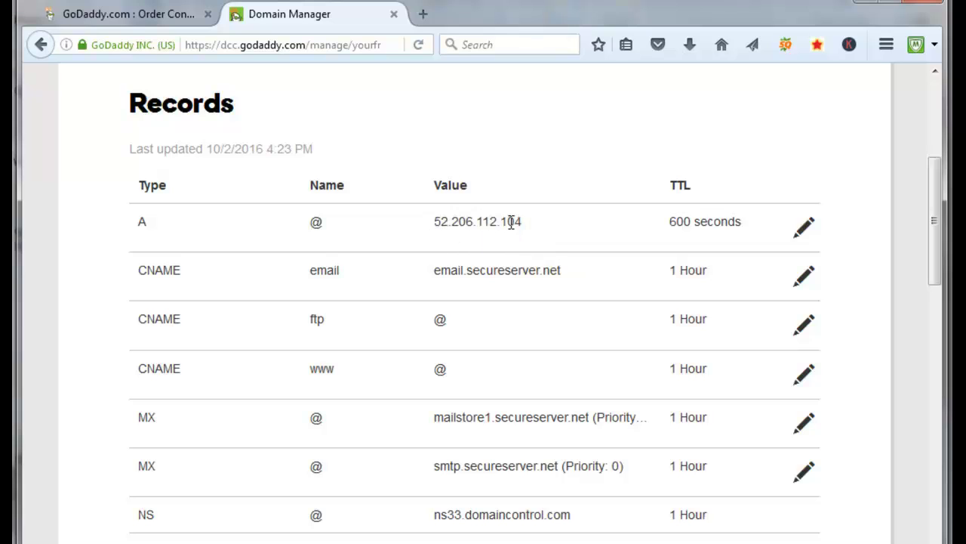
# Edit the A record for @ to point to 52.206.112.104 with a 600-second TTL and save it.
pyautogui.click(804, 229)
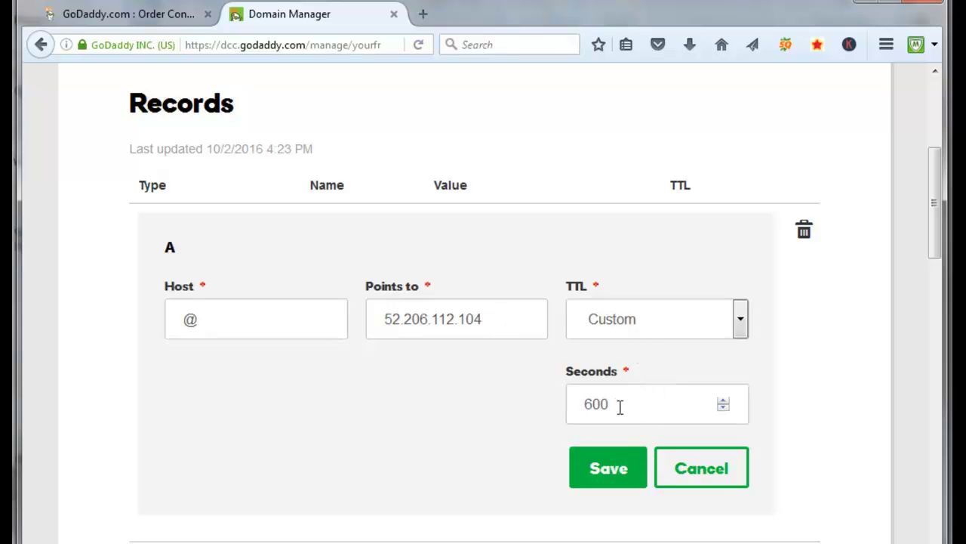
pyautogui.click(611, 472)
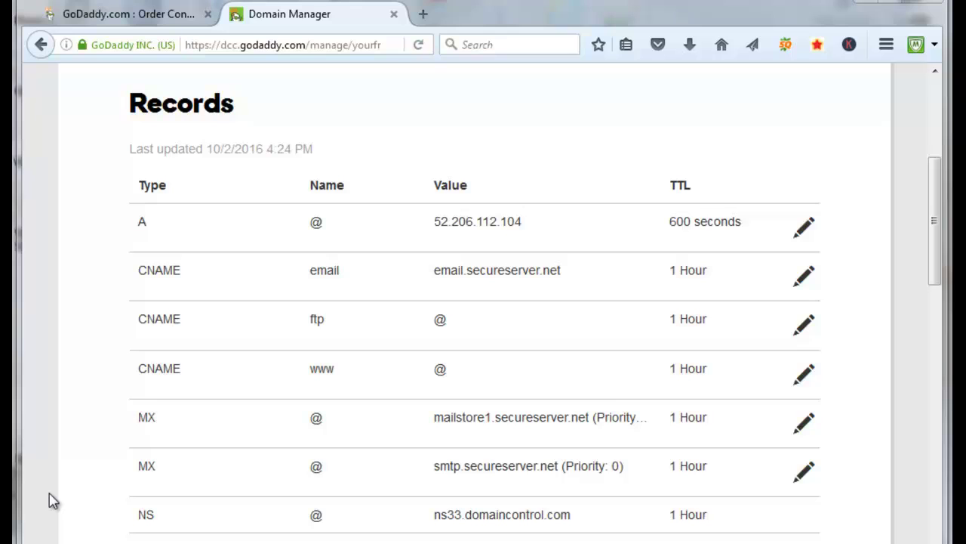
# In a new Firefox window, paste yourfreebanner.com into the address bar and load it, getting a 404 error.
pyautogui.hotkey('ctrl', 'n')
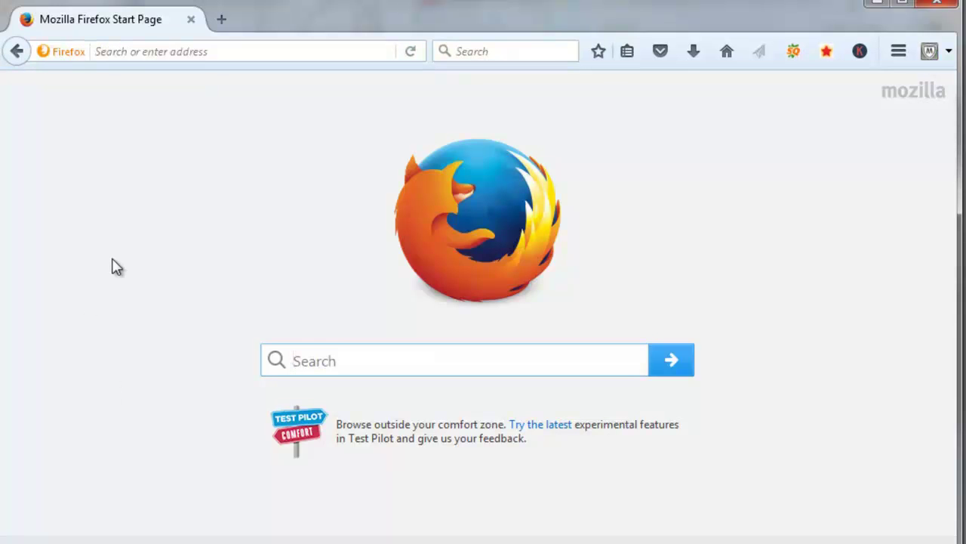
pyautogui.click(113, 51)
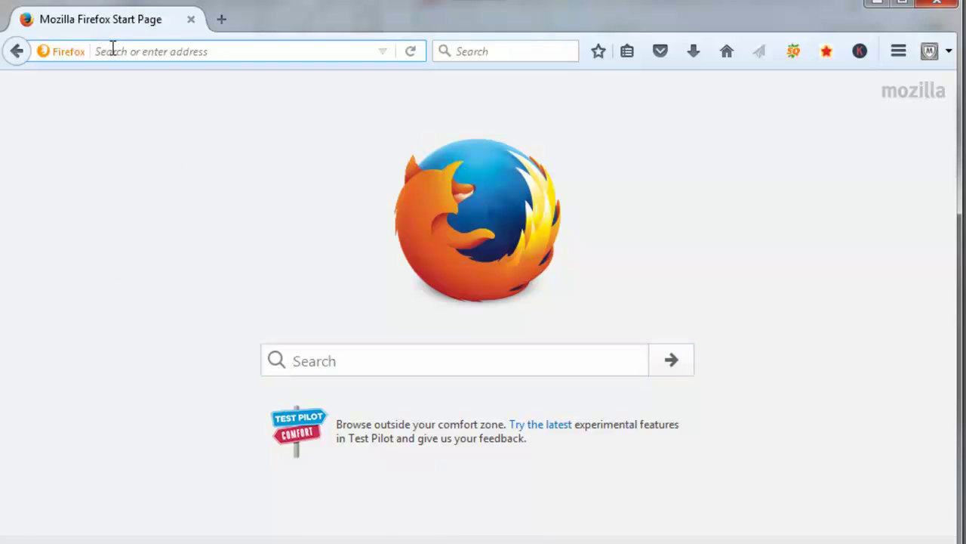
pyautogui.rightClick(113, 51)
pyautogui.click(156, 129)
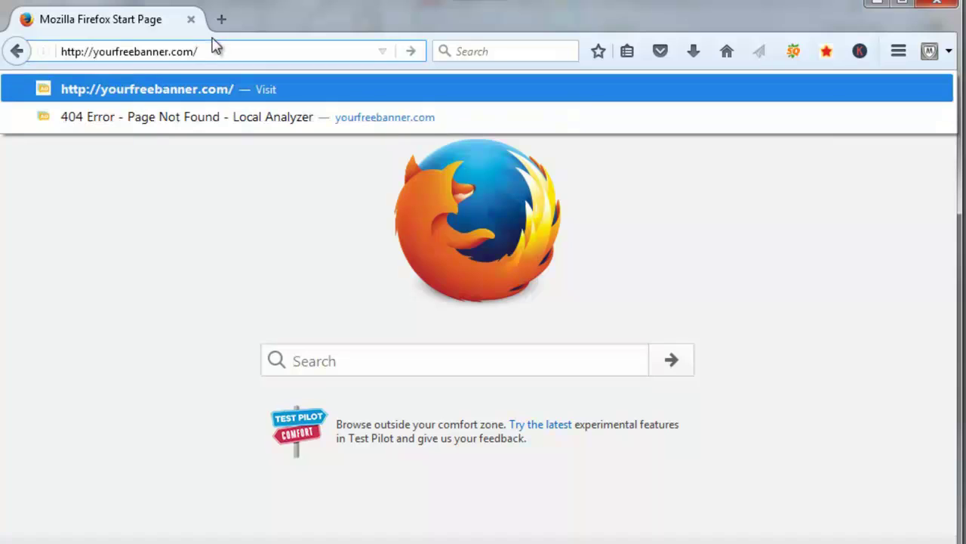
pyautogui.press('Return')
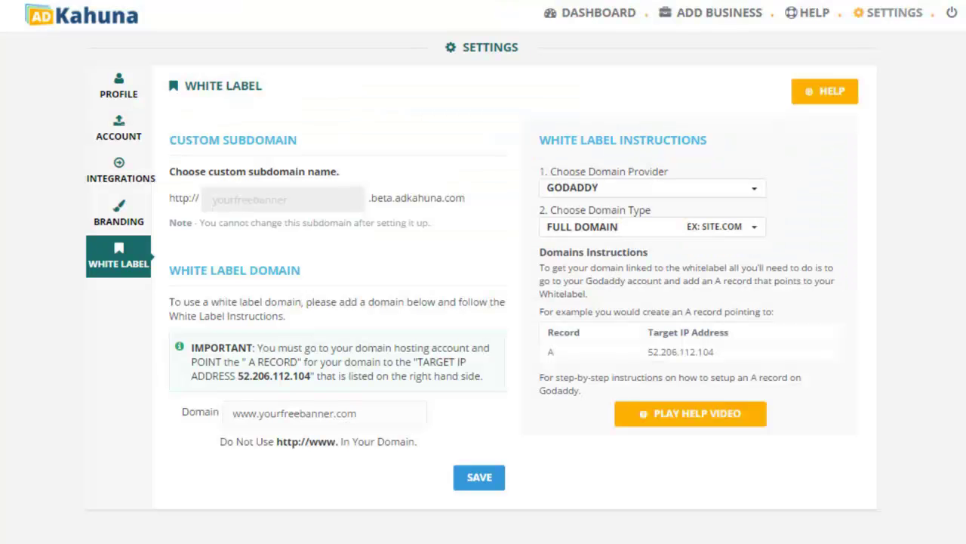
pyautogui.moveTo(357, 413); pyautogui.dragTo(235, 412)
pyautogui.rightClick(254, 413)
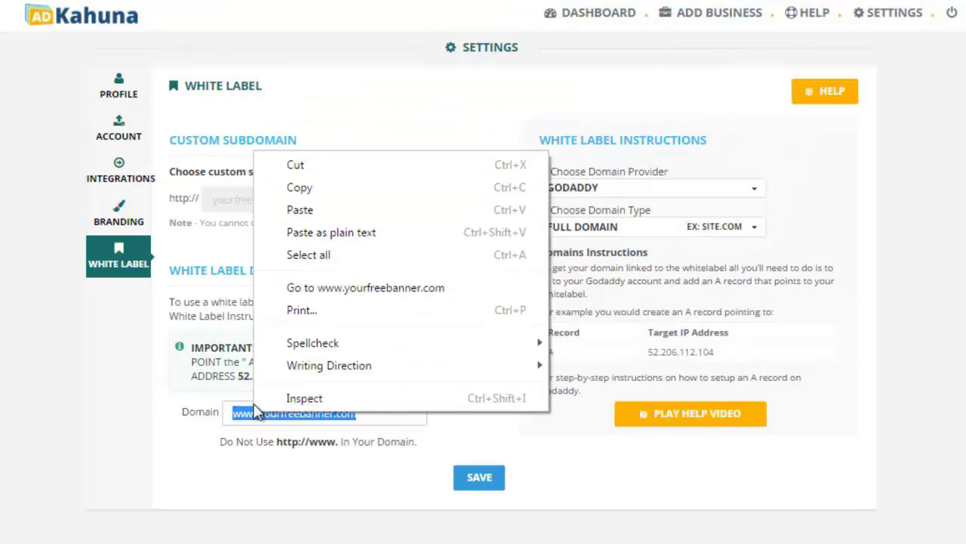
pyautogui.click(299, 193)
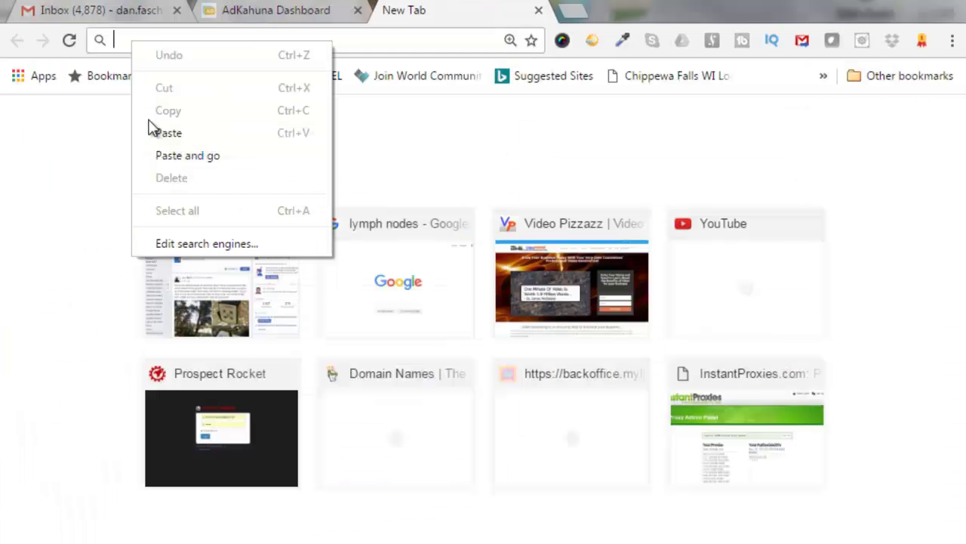
pyautogui.click(158, 134)
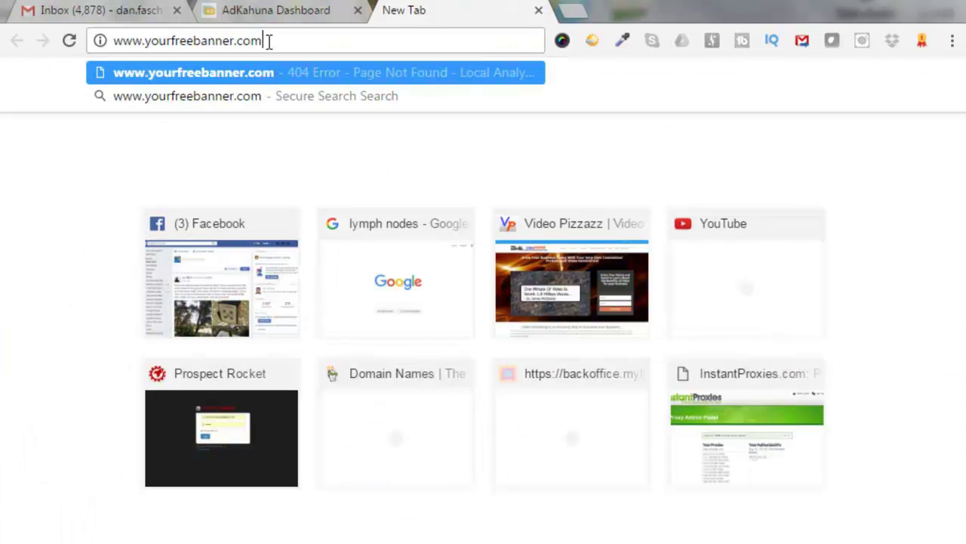
pyautogui.press('Return')
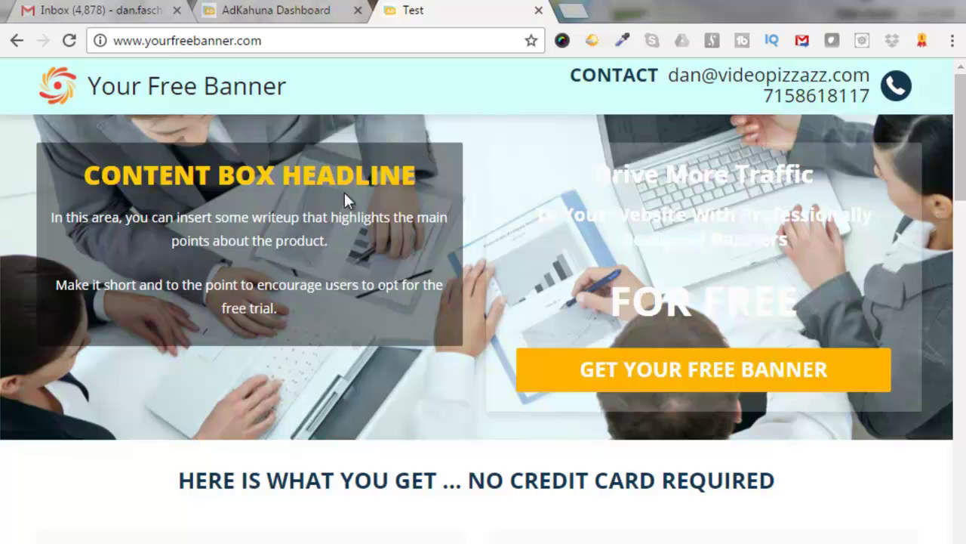
pyautogui.click(233, 9)
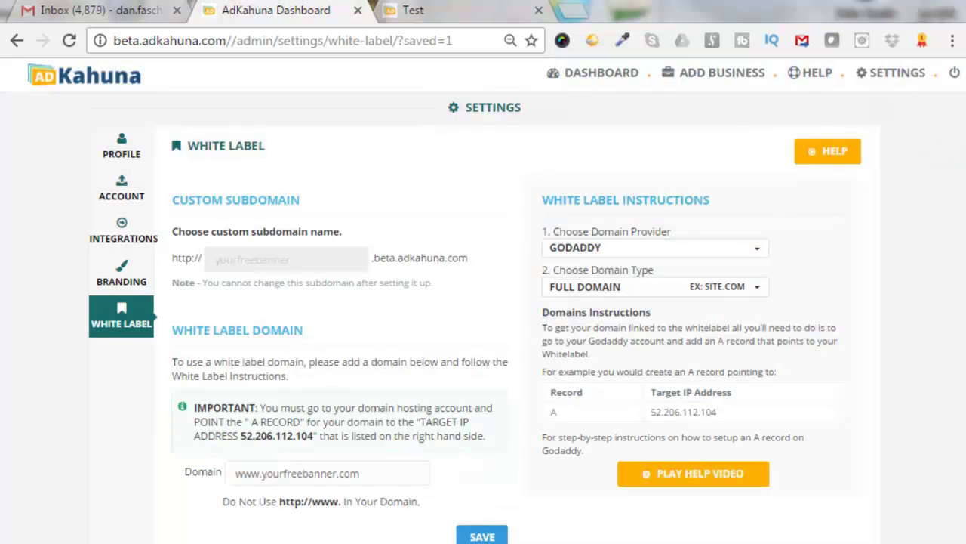